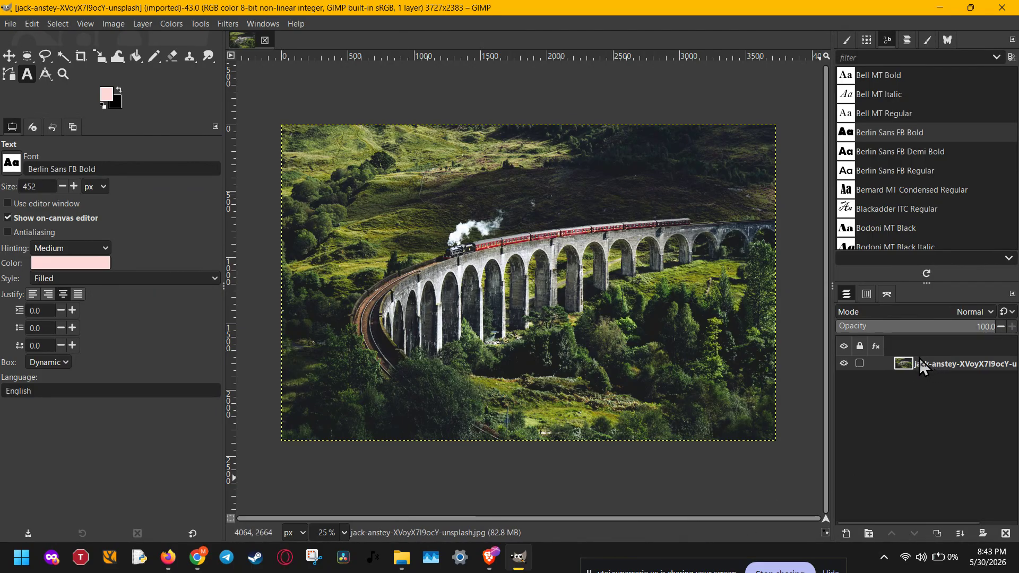
{"action": "left_click", "coordinate": [847, 533]}
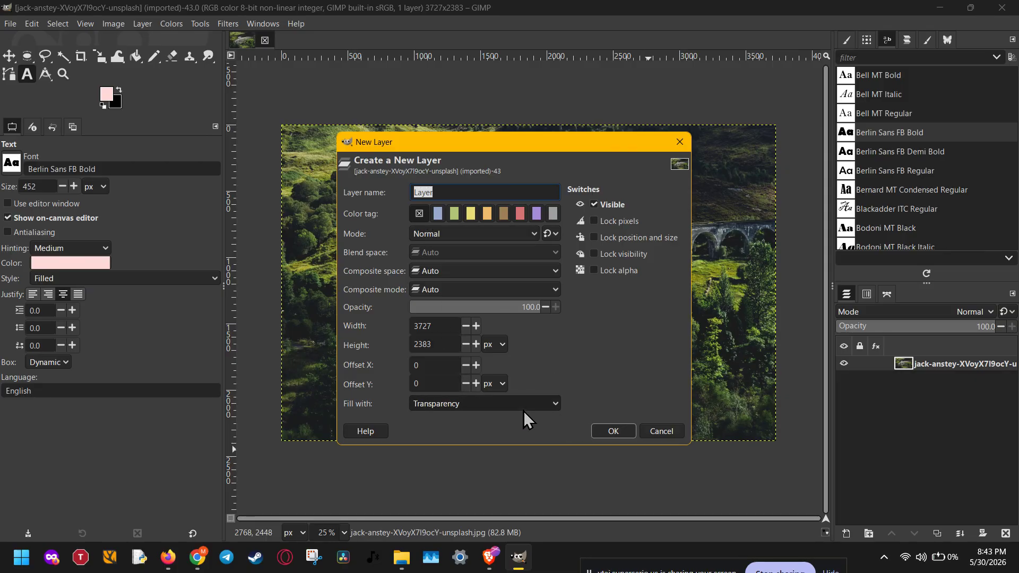
{"action": "scroll", "coordinate": [522, 402], "scroll_direction": "down", "scroll_amount": 1}
{"action": "scroll", "coordinate": [522, 402], "scroll_direction": "up", "scroll_amount": 3}
{"action": "scroll", "coordinate": [522, 401], "scroll_direction": "down", "scroll_amount": 2}
{"action": "scroll", "coordinate": [523, 402], "scroll_direction": "down", "scroll_amount": 1}
{"action": "scroll", "coordinate": [522, 402], "scroll_direction": "up", "scroll_amount": 5}
{"action": "scroll", "coordinate": [522, 402], "scroll_direction": "down", "scroll_amount": 1}
{"action": "left_click", "coordinate": [662, 432]}
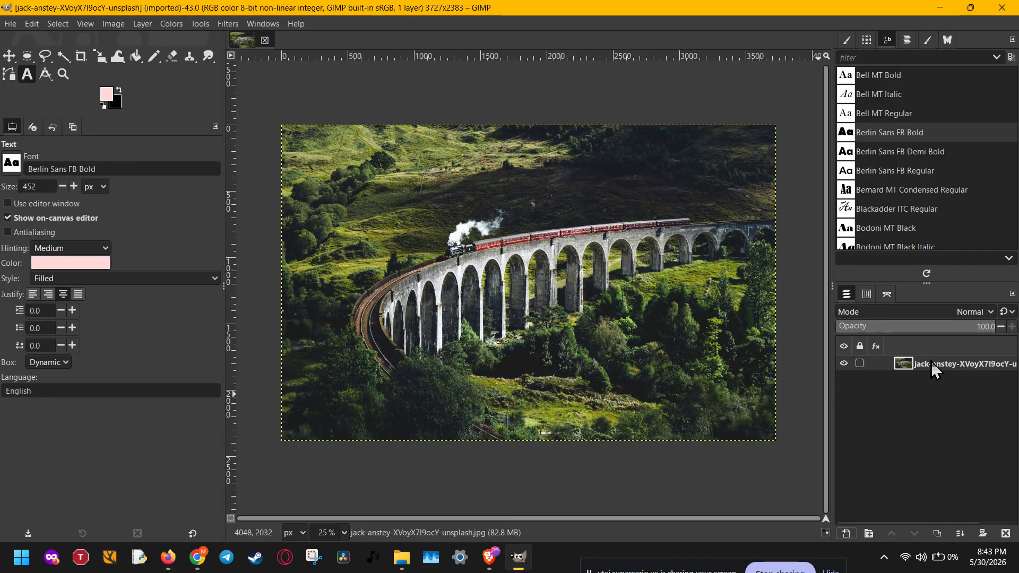
Open the G'MIC-Qt filters for the viaduct photo with the Weave pattern and set its density to 11
{"action": "left_click", "coordinate": [228, 23]}
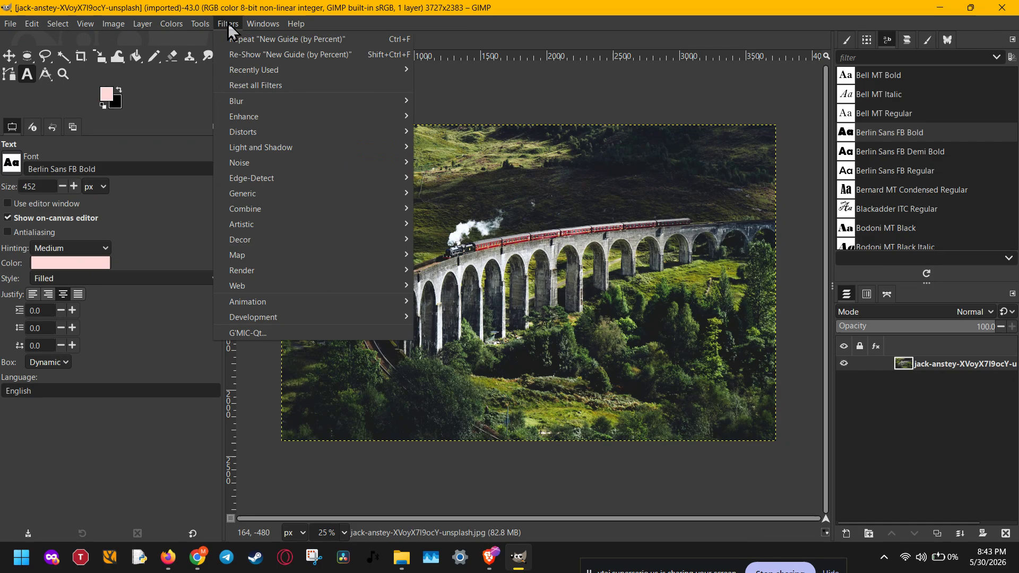
{"action": "left_click", "coordinate": [259, 336]}
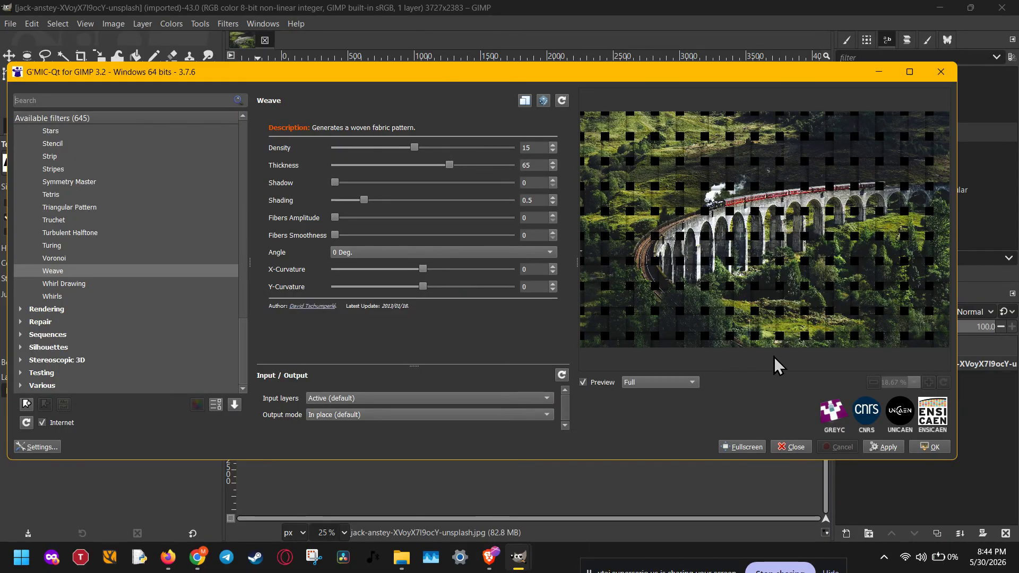
{"action": "mouse_move", "coordinate": [415, 148]}
{"action": "left_mouse_down"}
{"action": "mouse_move", "coordinate": [459, 149]}
{"action": "mouse_move", "coordinate": [410, 149]}
{"action": "left_mouse_up"}
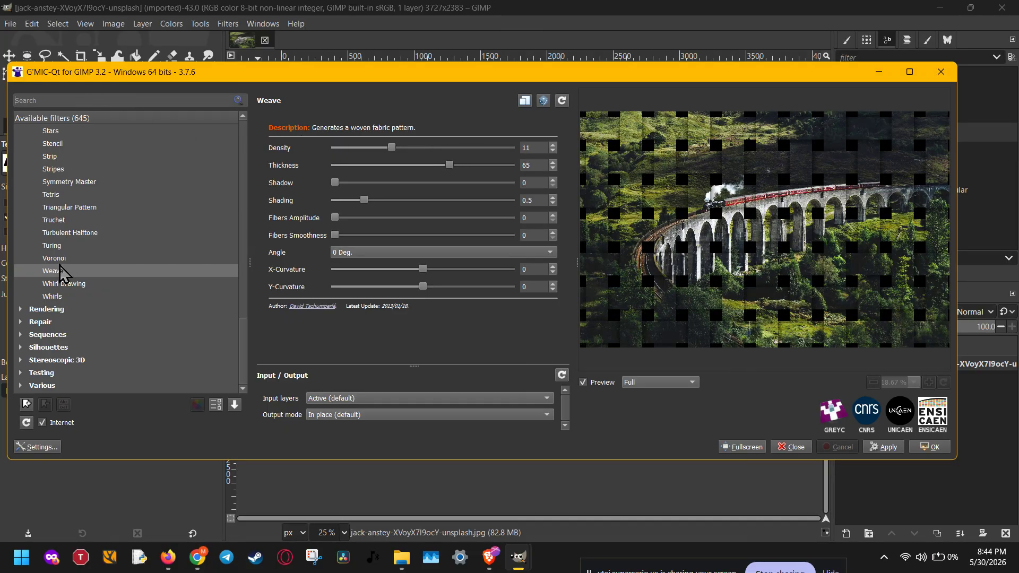
Search the available filters for "weave" and clear the search text again
{"action": "type", "text": "weave"}
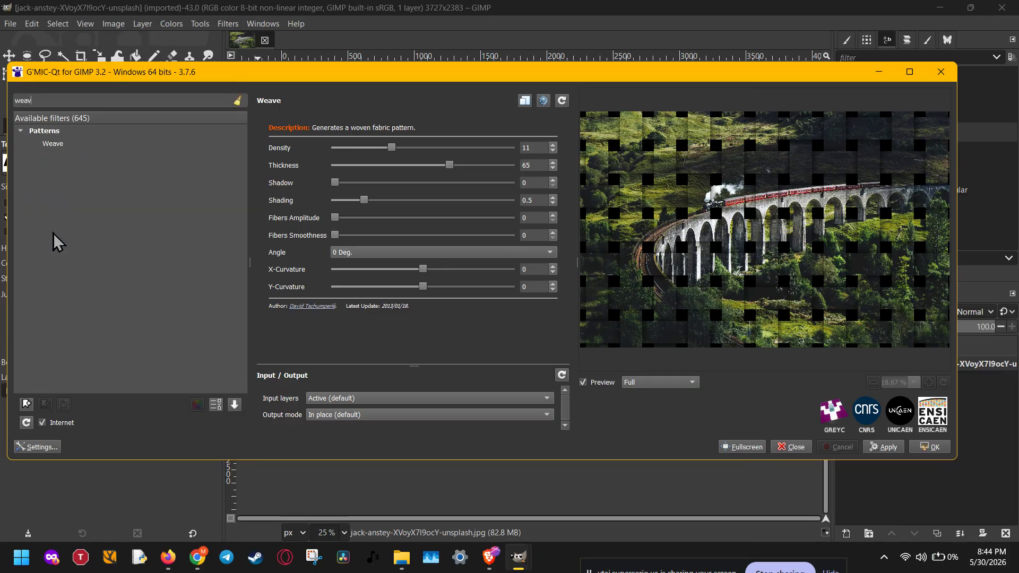
{"action": "key", "text": "BackSpace"}
{"action": "key", "text": "BackSpace"}
{"action": "key", "text": "BackSpace"}
{"action": "key", "text": "BackSpace"}
{"action": "key", "text": "BackSpace"}
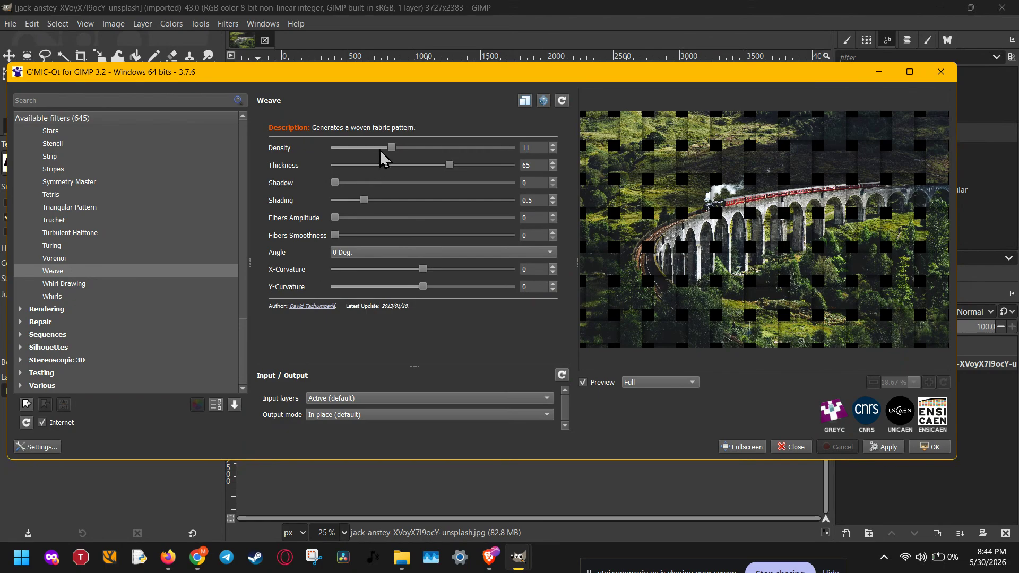
Set the weave pattern's density to 31 and its thickness to 54.8
{"action": "left_click_drag", "start_coordinate": [393, 148], "coordinate": [441, 148]}
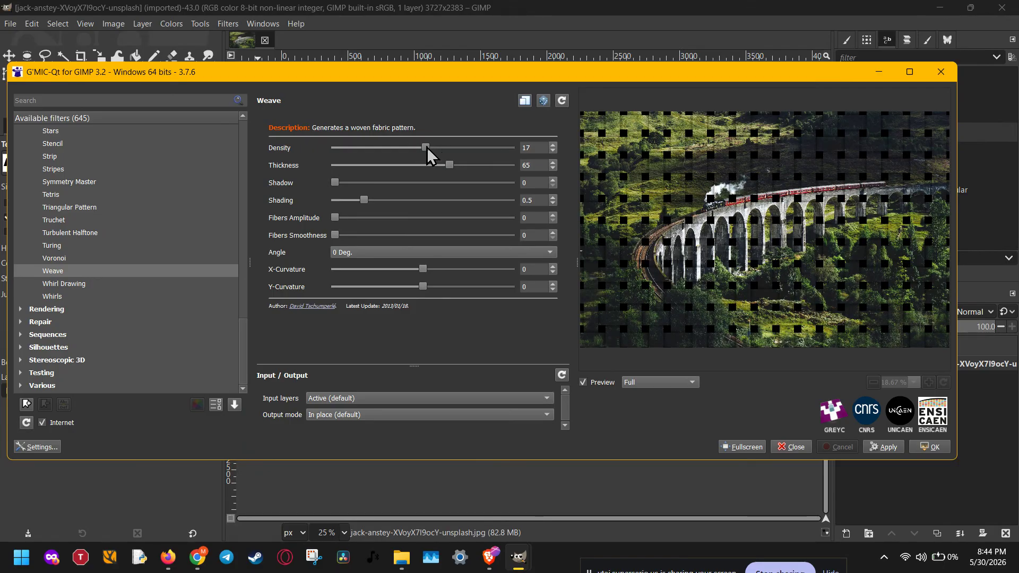
{"action": "left_click", "coordinate": [386, 148]}
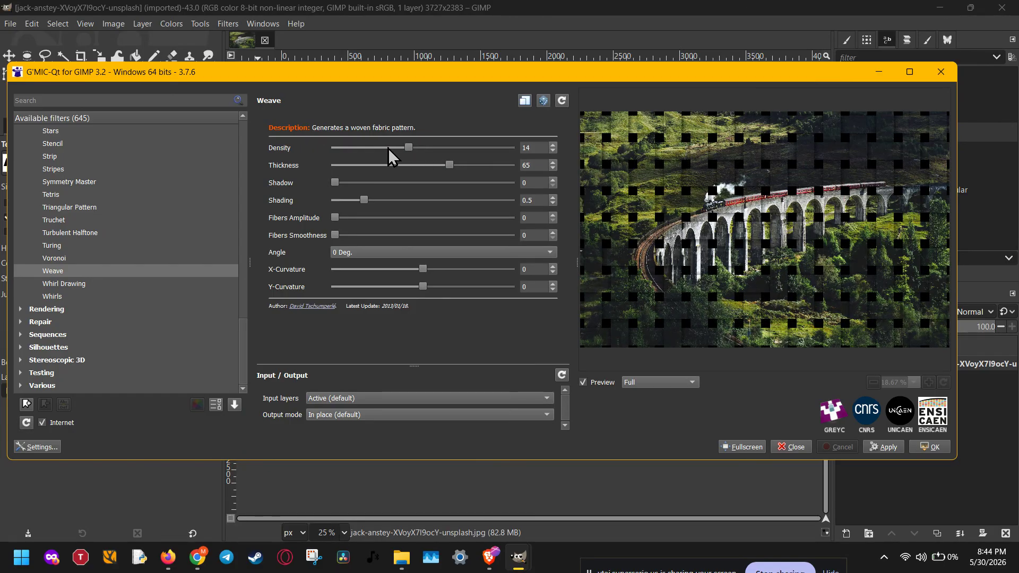
{"action": "left_click_drag", "start_coordinate": [408, 149], "coordinate": [447, 147]}
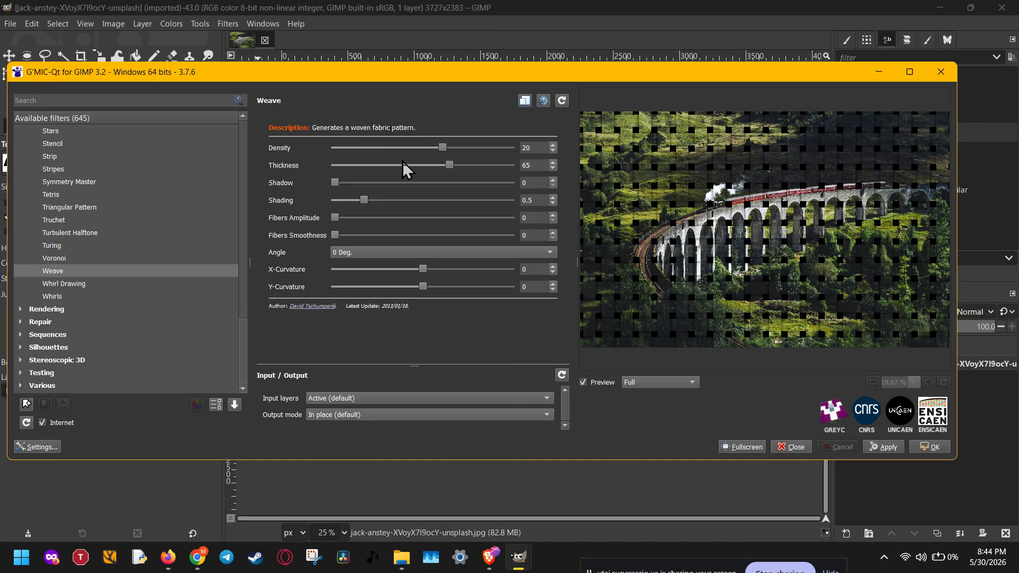
{"action": "left_click", "coordinate": [390, 167]}
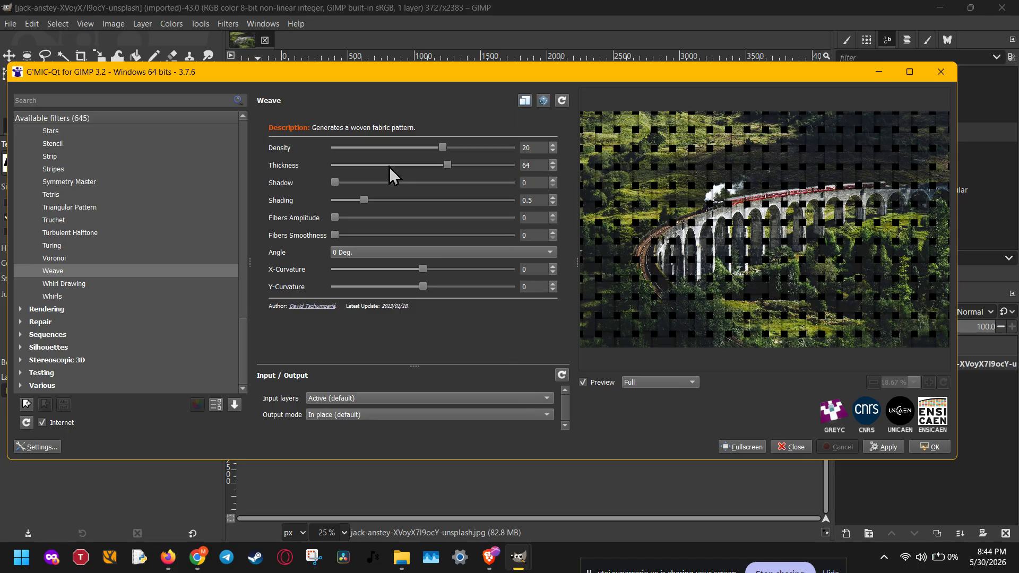
{"action": "left_click", "coordinate": [390, 166]}
{"action": "left_click_drag", "start_coordinate": [447, 164], "coordinate": [399, 167]}
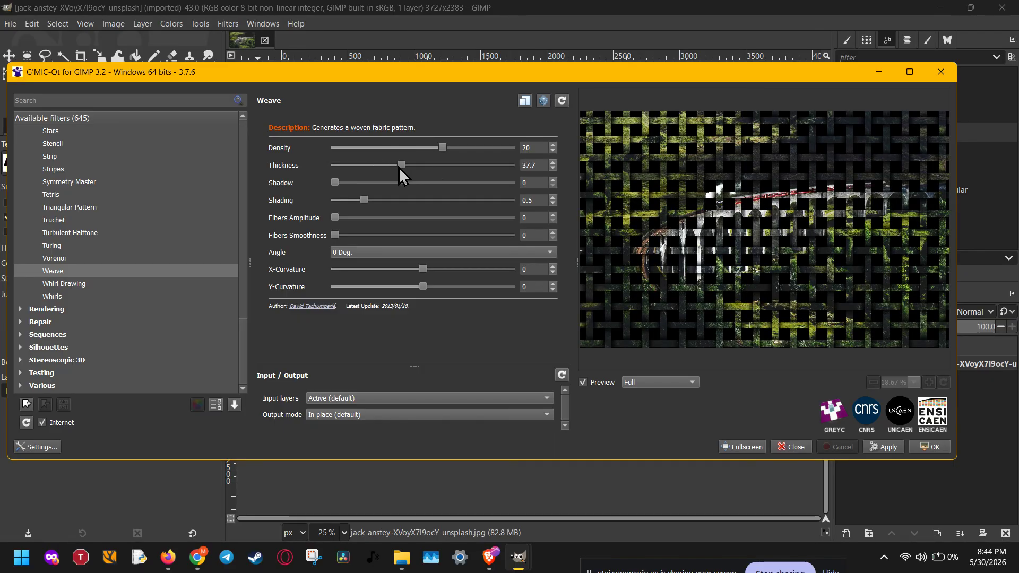
{"action": "left_click_drag", "start_coordinate": [441, 148], "coordinate": [488, 154]}
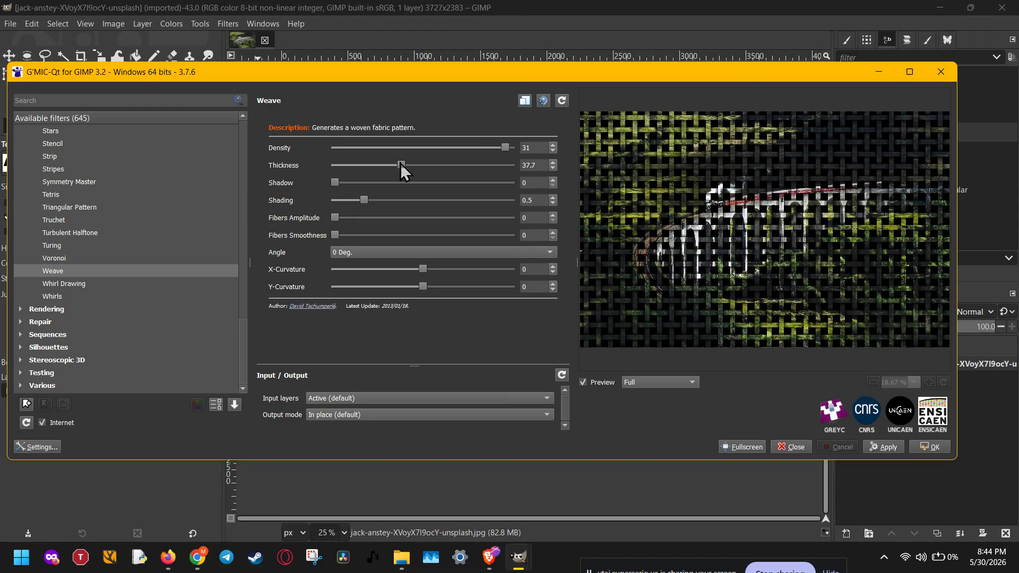
{"action": "left_click_drag", "start_coordinate": [401, 165], "coordinate": [431, 165]}
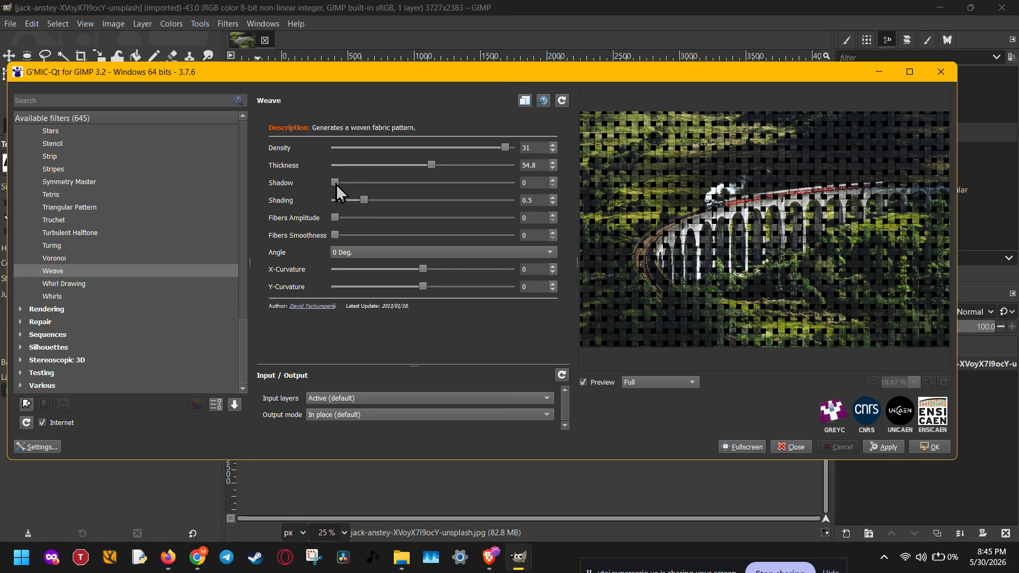
Set the weave's shadow to 16.3, its shading to 0.849 and its fibers amplitude to 46.92
{"action": "left_click_drag", "start_coordinate": [336, 184], "coordinate": [397, 183]}
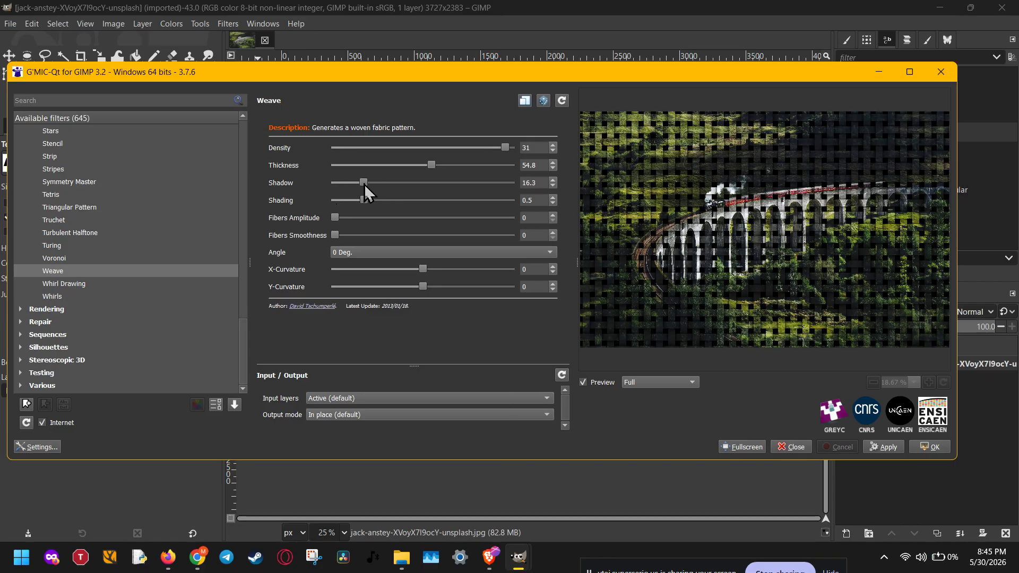
{"action": "mouse_move", "coordinate": [365, 200]}
{"action": "left_mouse_down"}
{"action": "mouse_move", "coordinate": [460, 203]}
{"action": "mouse_move", "coordinate": [383, 200]}
{"action": "left_mouse_up"}
{"action": "left_click_drag", "start_coordinate": [334, 217], "coordinate": [366, 217]}
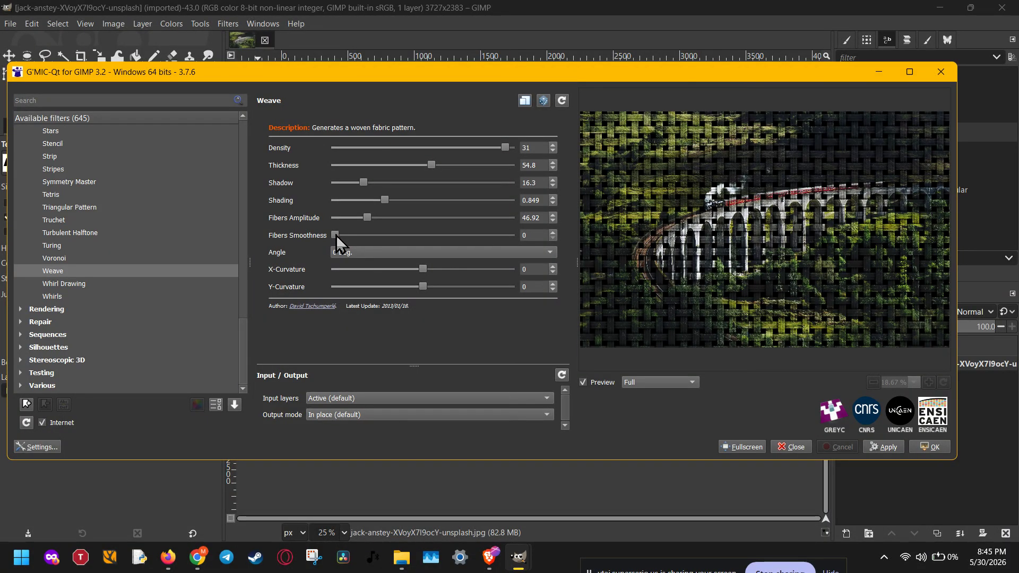
{"action": "mouse_move", "coordinate": [336, 235]}
{"action": "left_mouse_down"}
{"action": "mouse_move", "coordinate": [379, 240]}
{"action": "mouse_move", "coordinate": [326, 240]}
{"action": "left_mouse_up"}
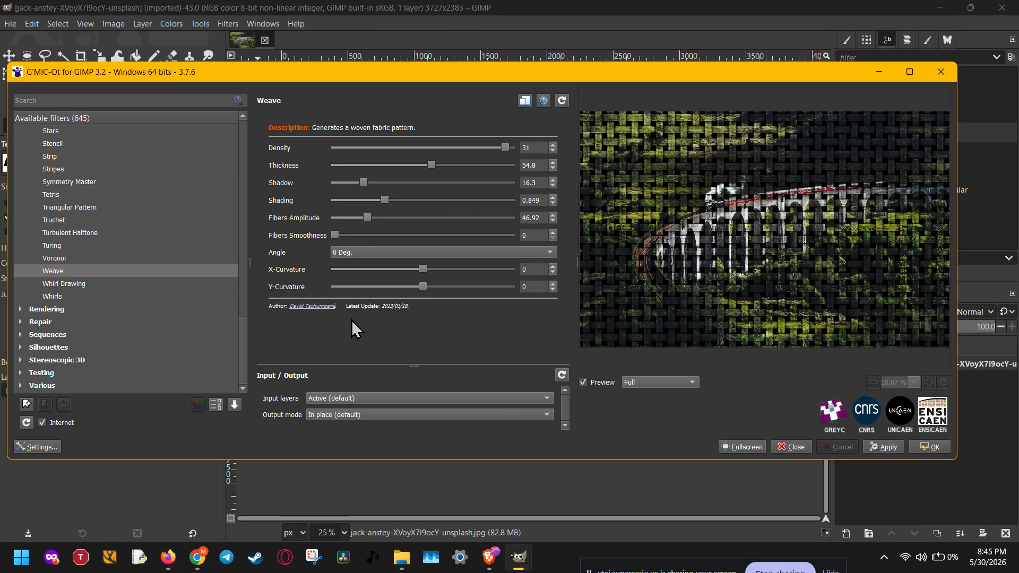
Set the filter's output mode to New layer(s) and apply the Weave effect to the active layer
{"action": "left_click_drag", "start_coordinate": [405, 369], "coordinate": [410, 266]}
{"action": "left_click", "coordinate": [408, 283]}
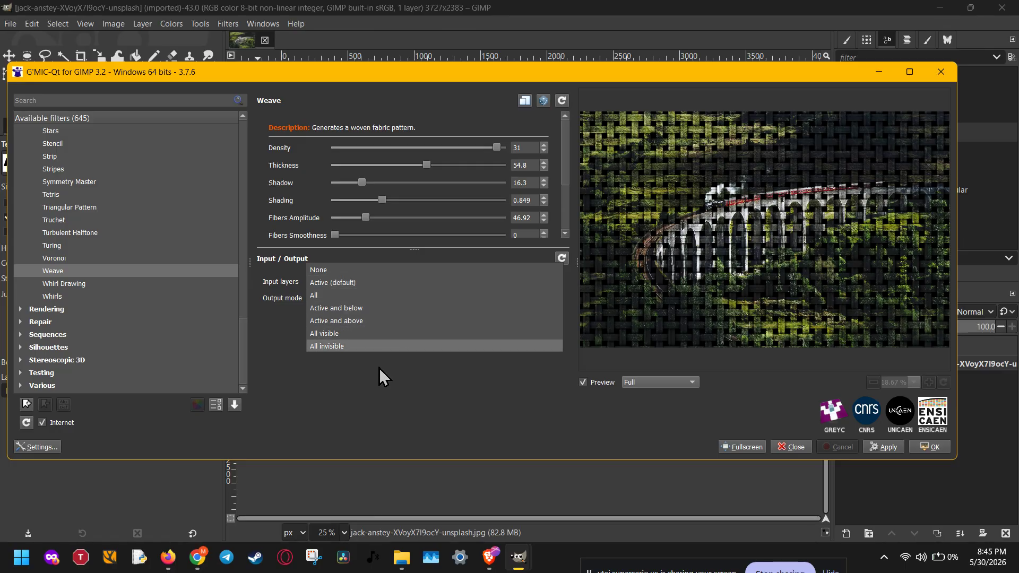
{"action": "left_click", "coordinate": [379, 368]}
{"action": "left_click", "coordinate": [397, 302]}
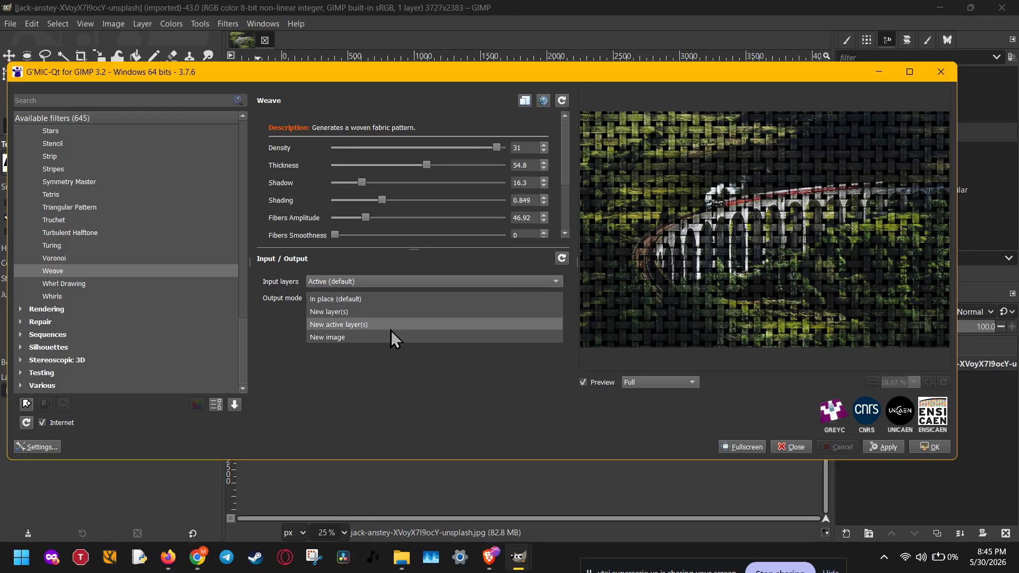
{"action": "left_click", "coordinate": [385, 360]}
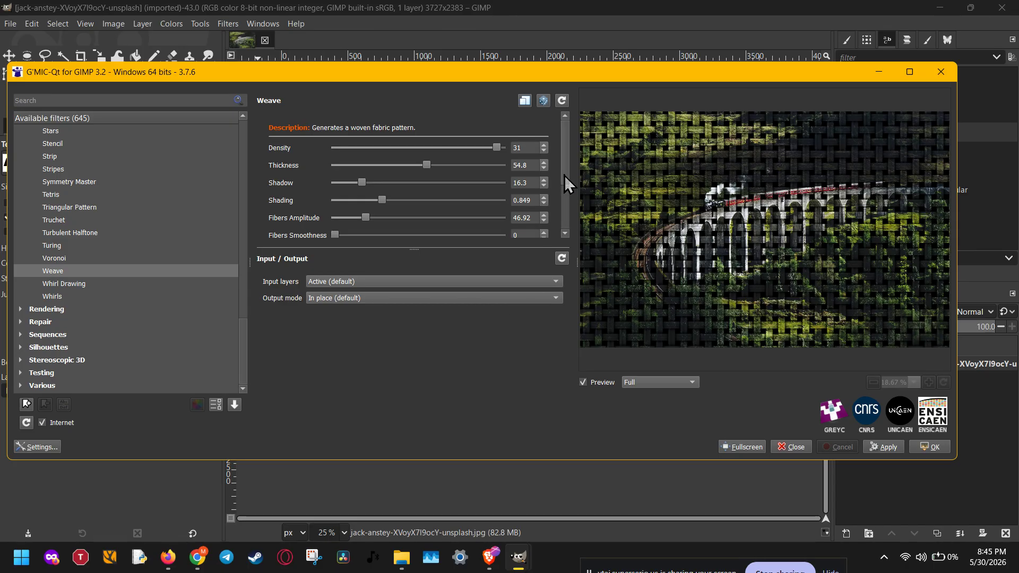
{"action": "left_click", "coordinate": [537, 281]}
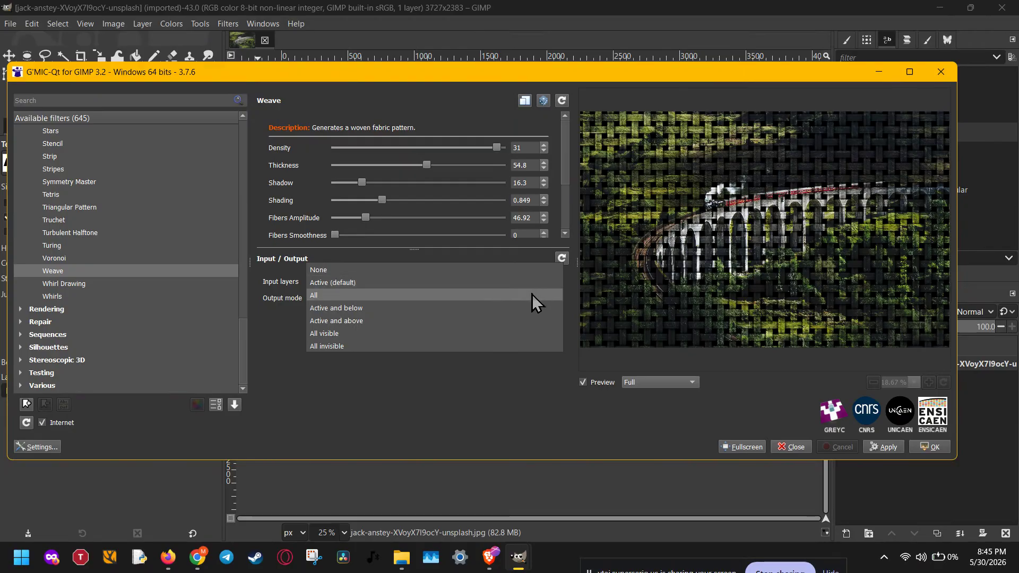
{"action": "left_click", "coordinate": [512, 399]}
{"action": "left_click", "coordinate": [498, 298]}
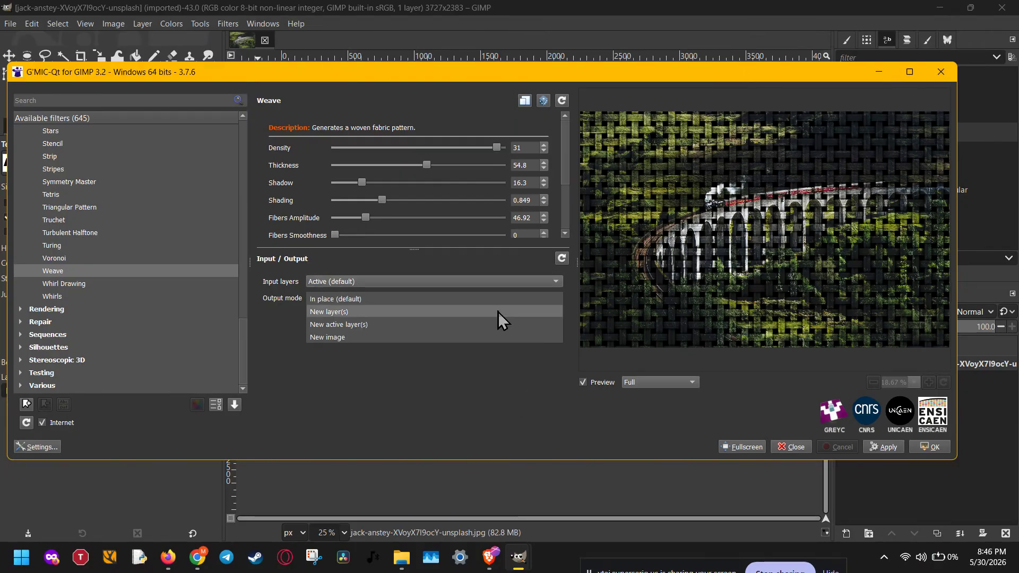
{"action": "left_click", "coordinate": [498, 312]}
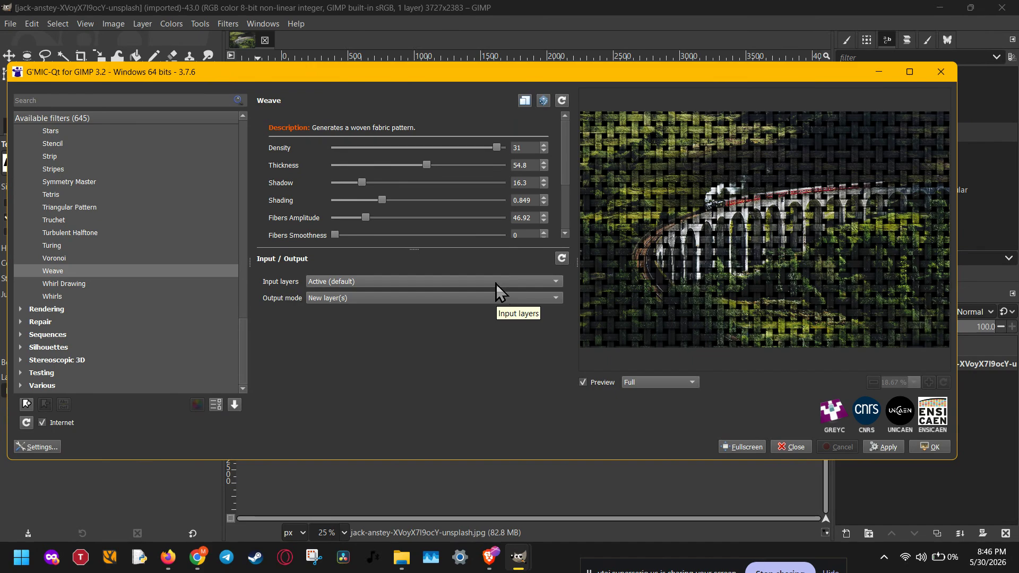
{"action": "left_click", "coordinate": [873, 447]}
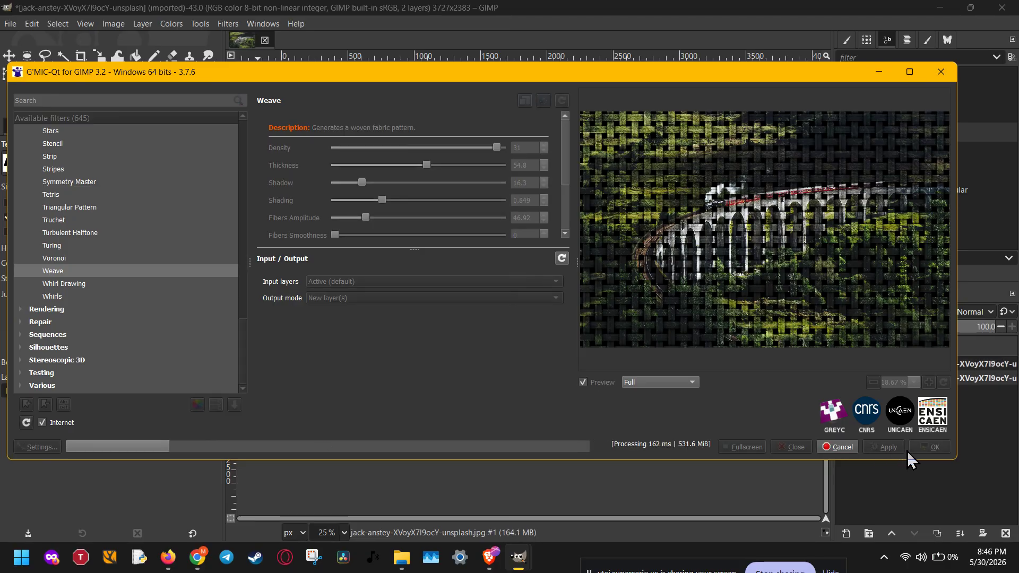
{"action": "left_click", "coordinate": [925, 450]}
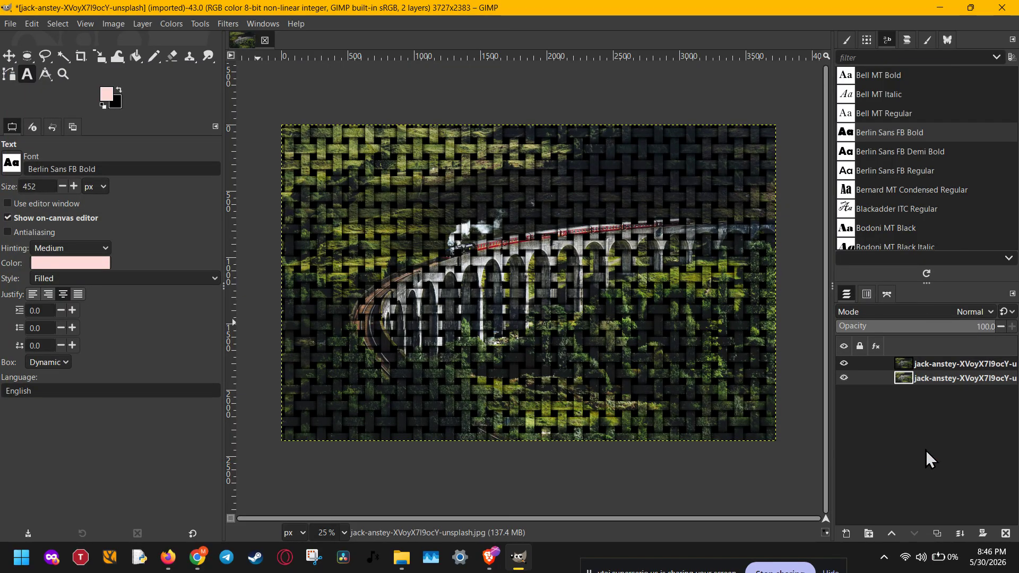
Examine the woven strips on the viaduct up close and the effect across the whole image
{"action": "scroll", "coordinate": [409, 317], "scroll_direction": "up", "scroll_amount": 6}
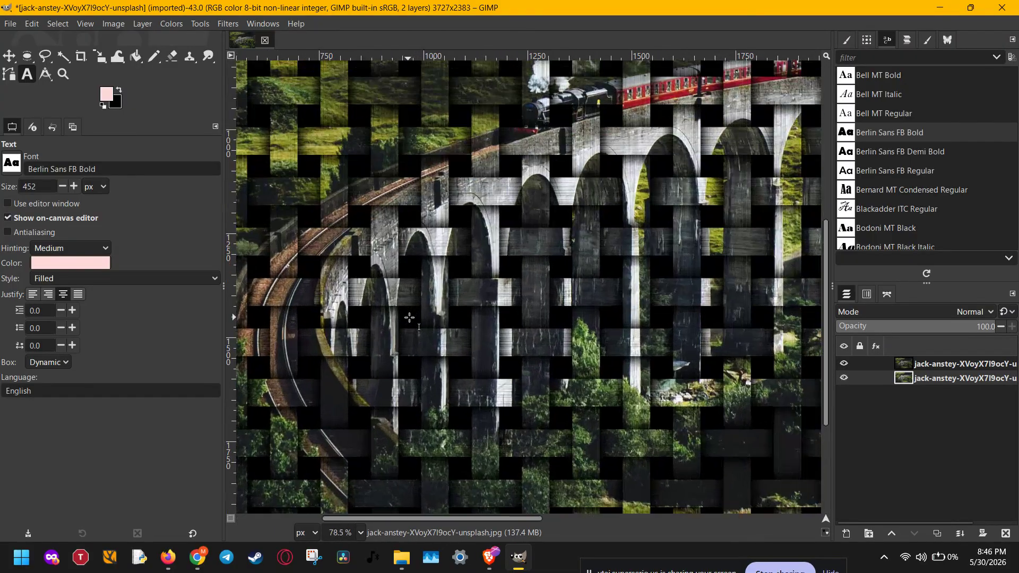
{"action": "scroll", "coordinate": [409, 318], "scroll_direction": "up", "scroll_amount": 3}
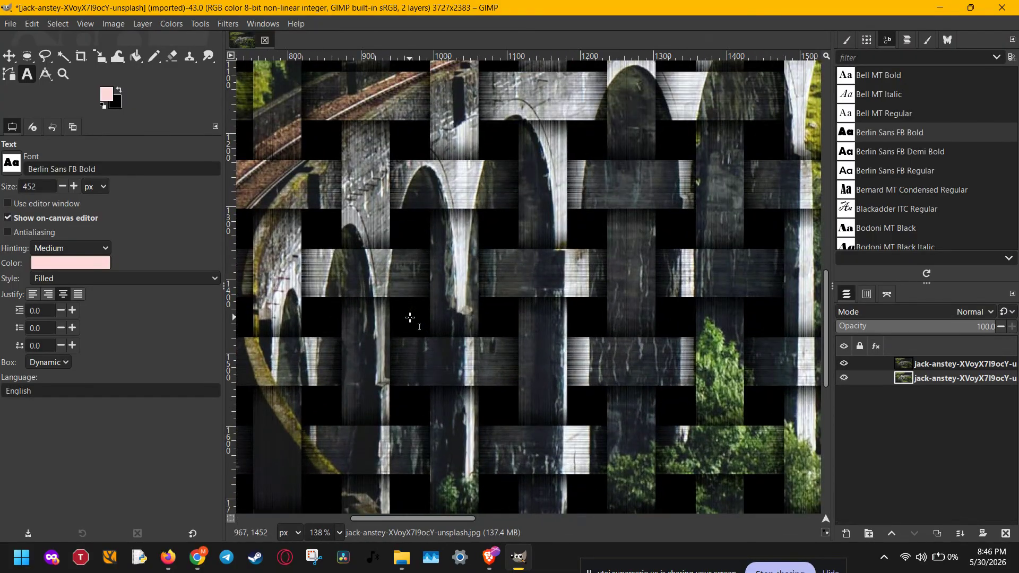
{"action": "scroll", "coordinate": [411, 318], "scroll_direction": "up", "scroll_amount": 4}
{"action": "scroll", "coordinate": [411, 317], "scroll_direction": "down", "scroll_amount": 6}
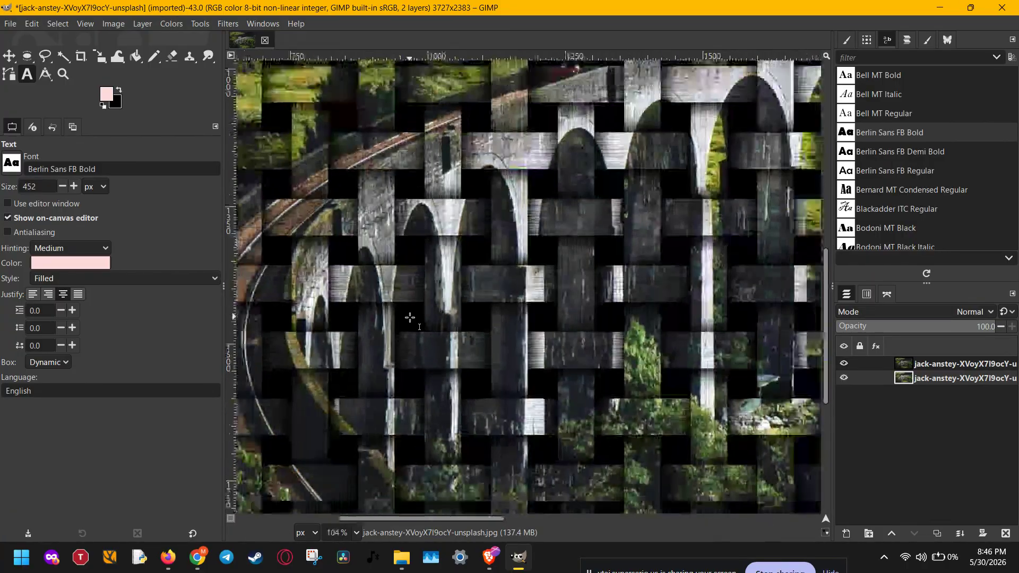
{"action": "scroll", "coordinate": [409, 318], "scroll_direction": "down", "scroll_amount": 6}
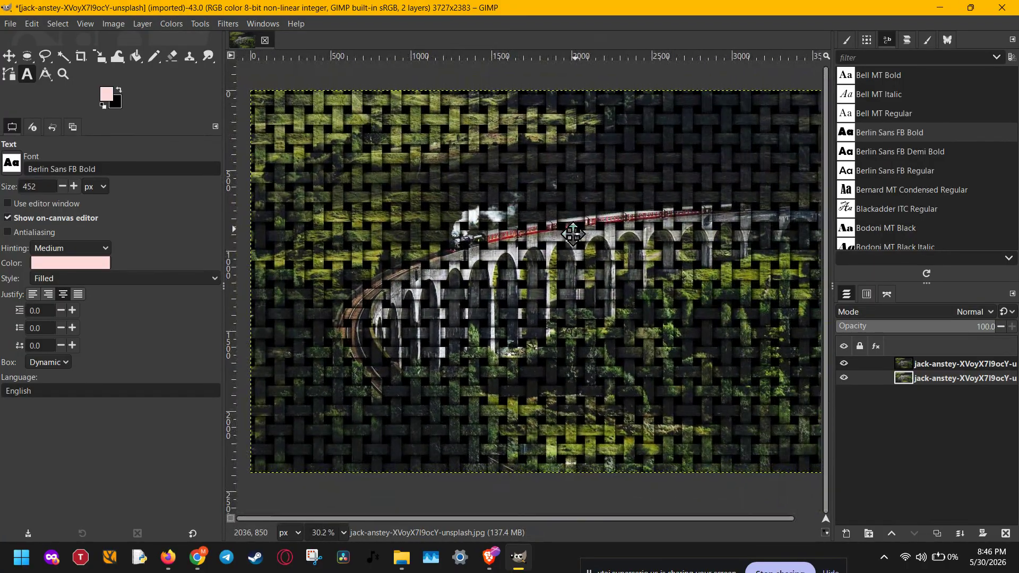
{"action": "scroll", "coordinate": [573, 234], "scroll_direction": "up", "scroll_amount": 1}
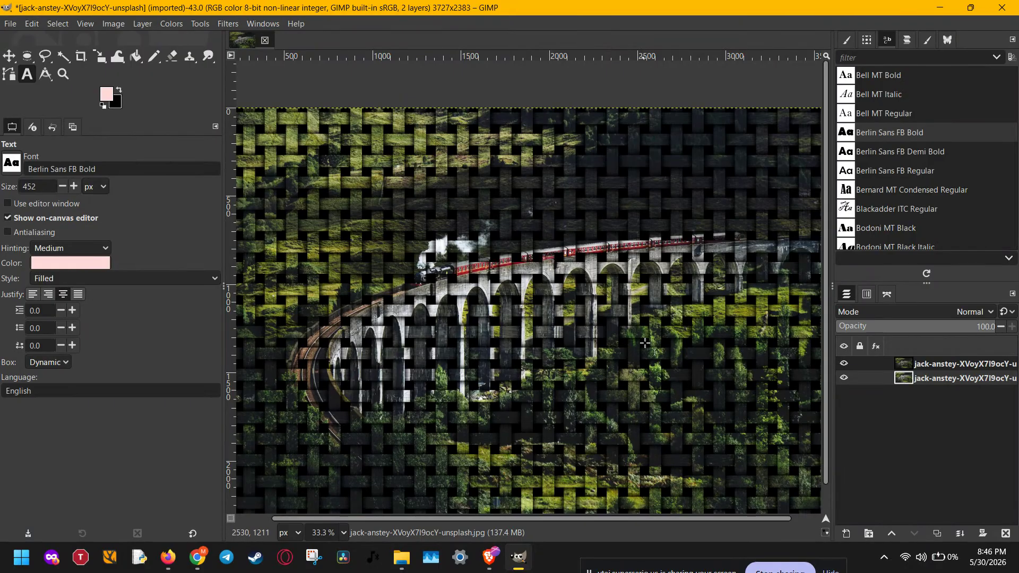
{"action": "left_click", "coordinate": [768, 568]}
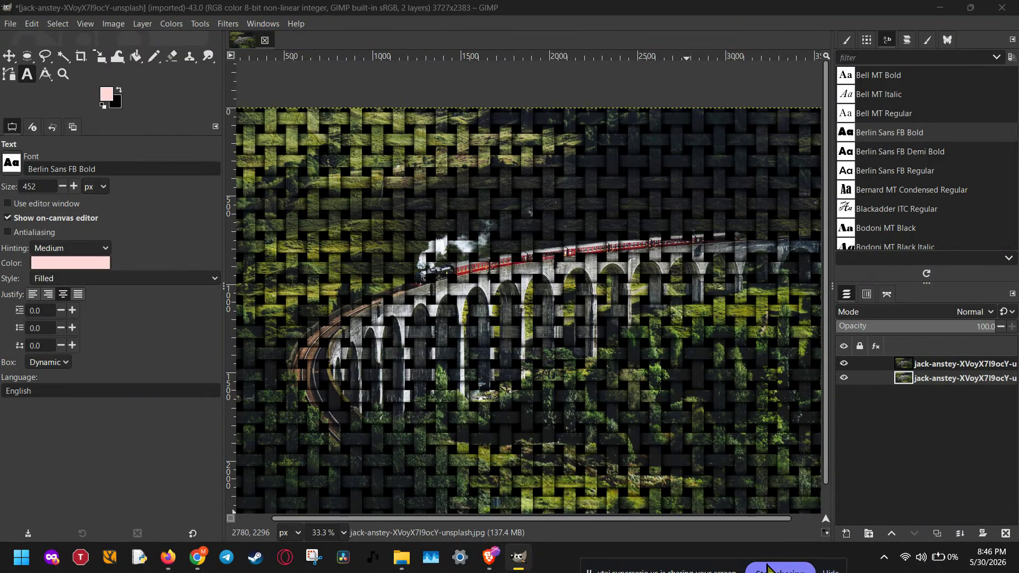